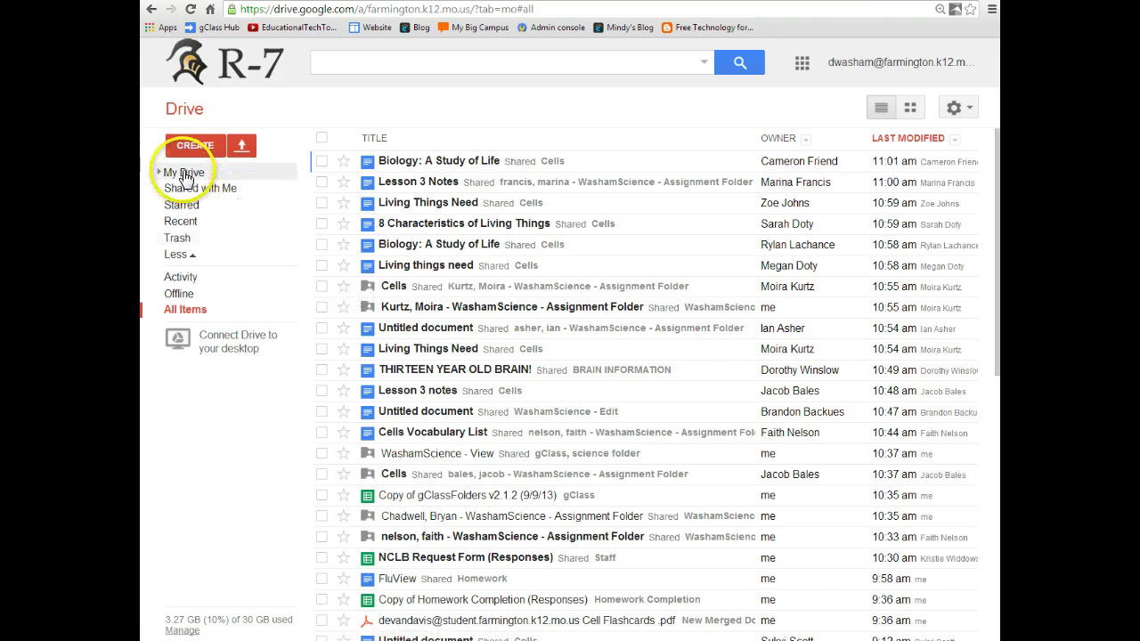
Step: Open My Drive and view the dialog for naming a new folder, cancelling without creating one
{"action": "left_click", "coordinate": [185, 173]}
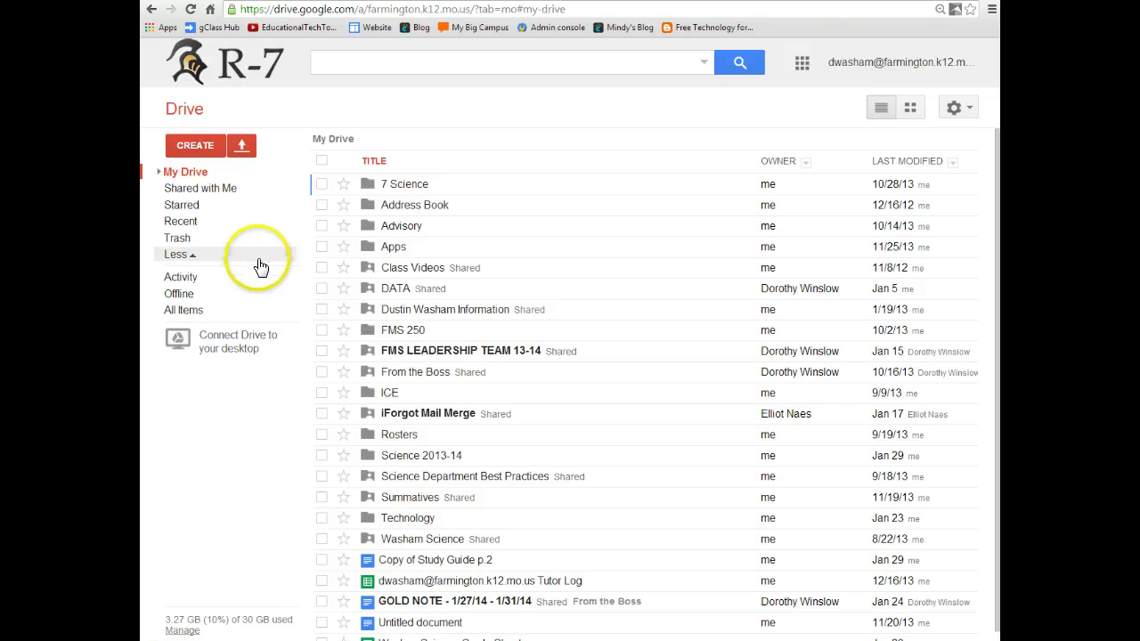
{"action": "left_click", "coordinate": [198, 153]}
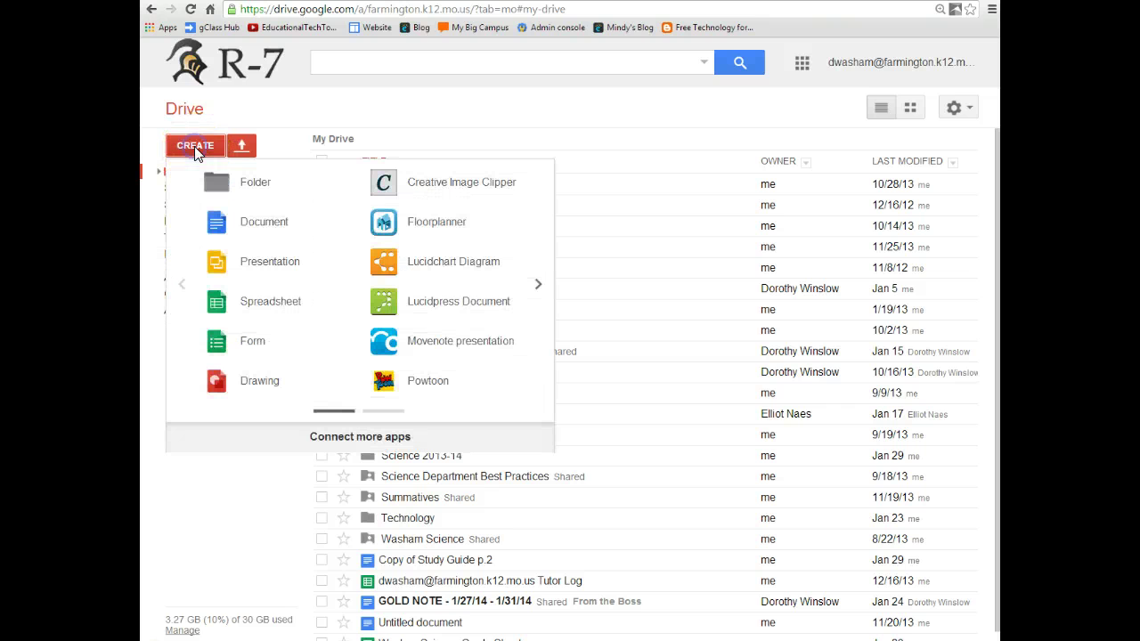
{"action": "left_click", "coordinate": [256, 190]}
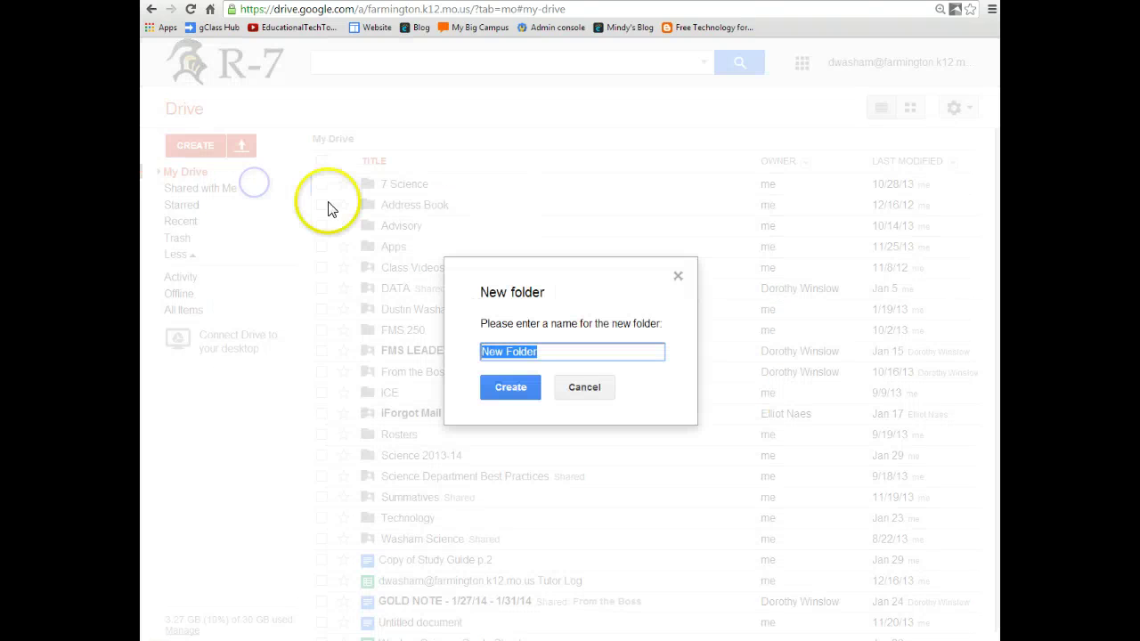
{"action": "left_click", "coordinate": [586, 389]}
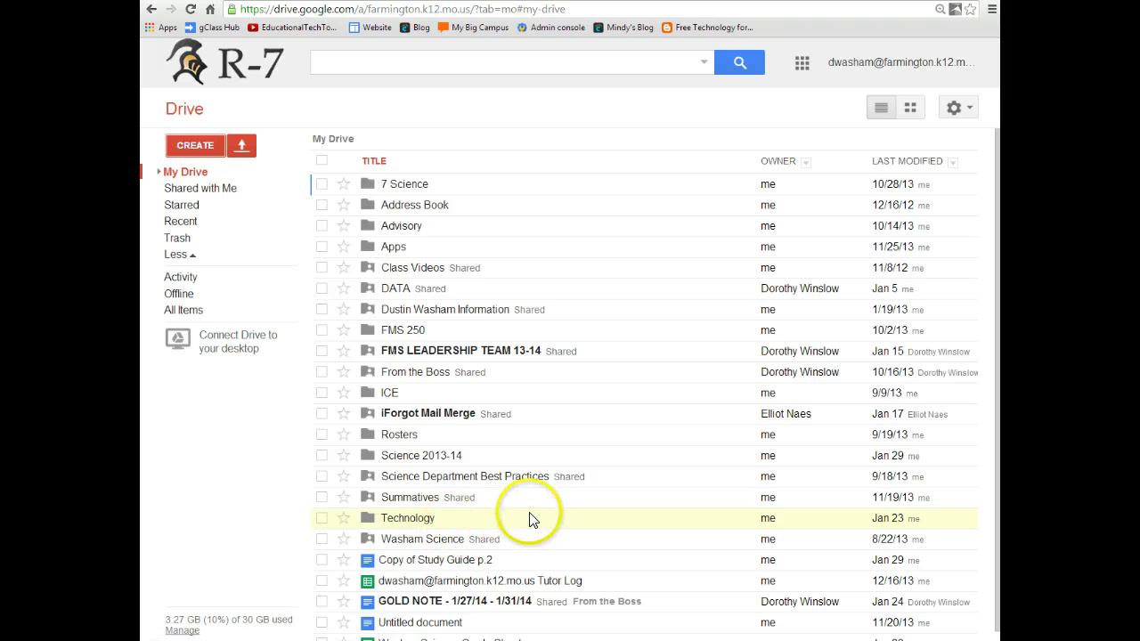
Step: Select Copy of Study Guide p.2, the Tutor Log and the GOLD NOTE file, view the Move to destinations and cancel
{"action": "scroll", "coordinate": [536, 521], "scroll_direction": "down", "scroll_amount": 1}
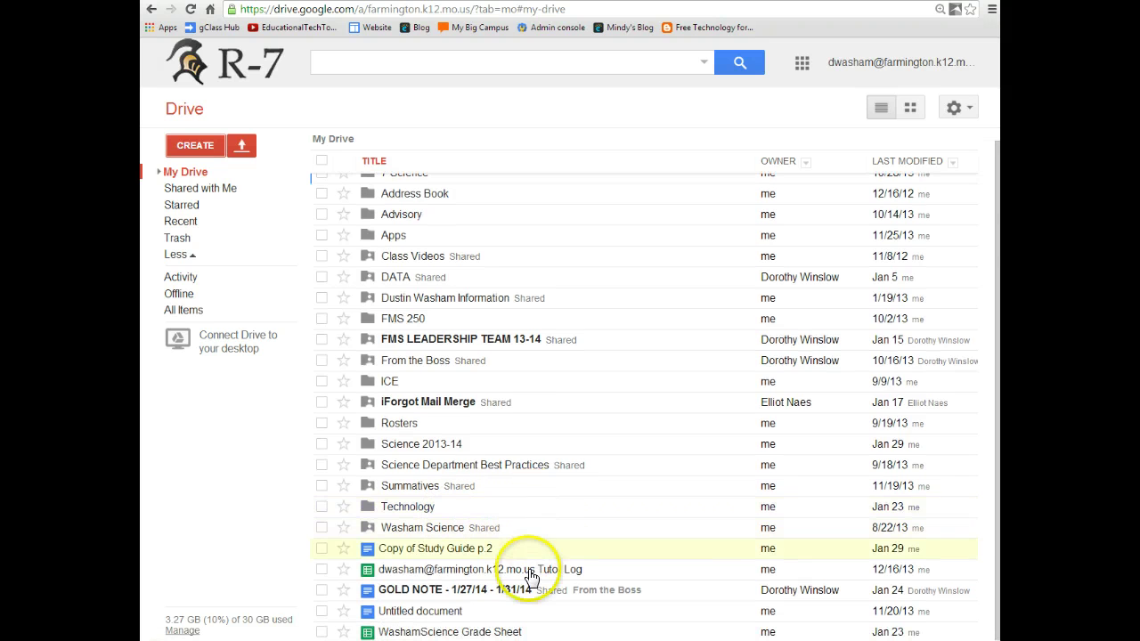
{"action": "left_click_drag", "start_coordinate": [401, 555], "coordinate": [334, 551]}
{"action": "left_click", "coordinate": [322, 549]}
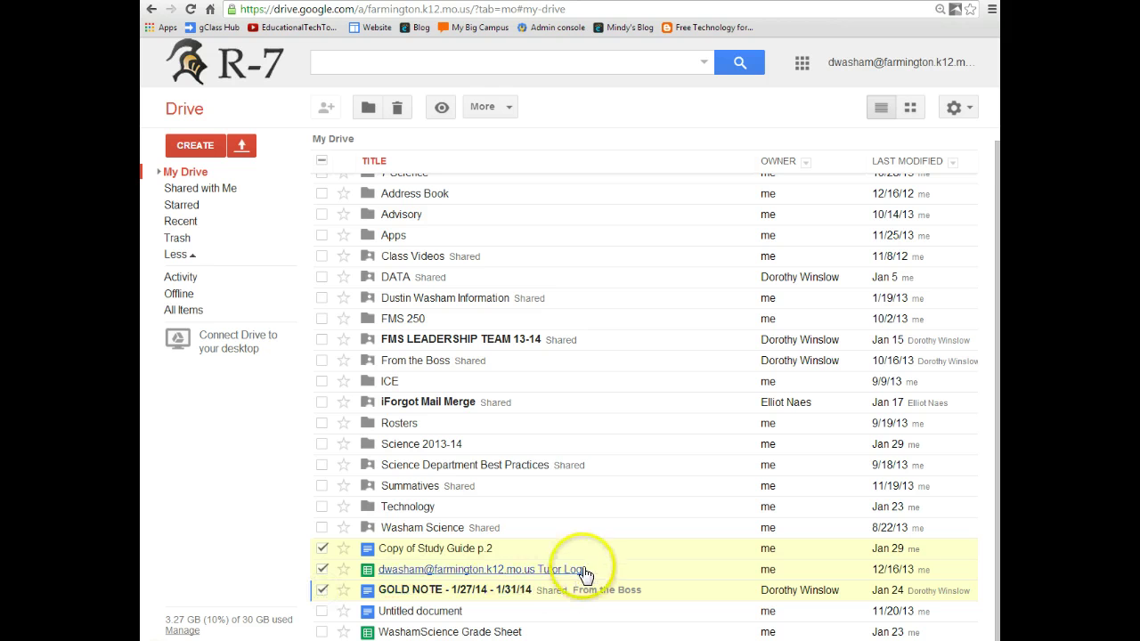
{"action": "left_click_drag", "start_coordinate": [545, 543], "coordinate": [505, 557]}
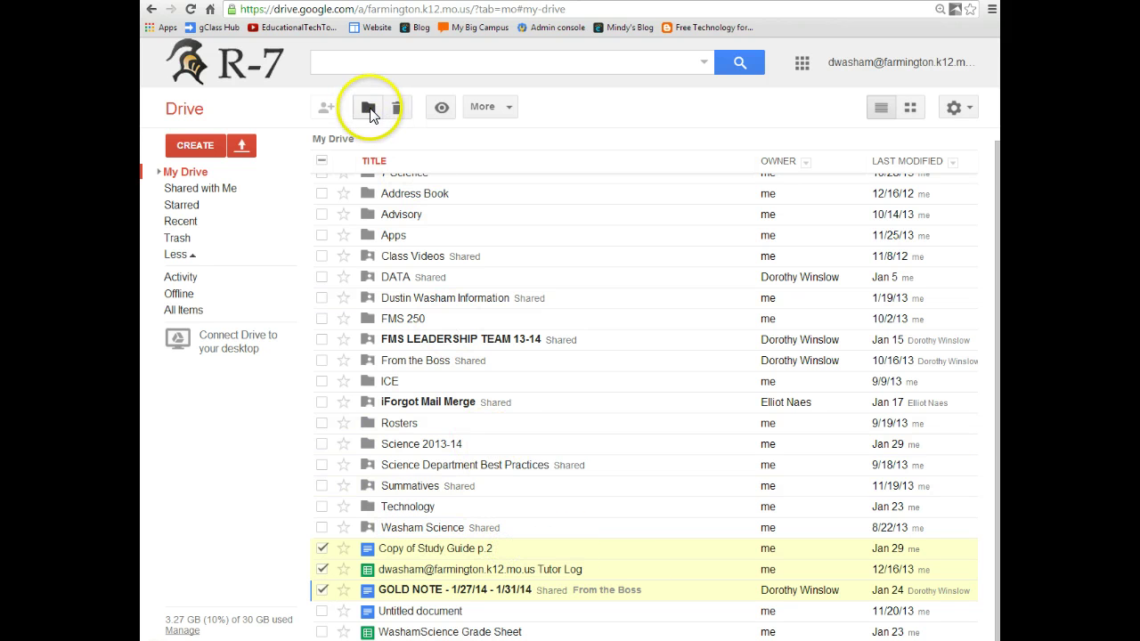
{"action": "left_click", "coordinate": [368, 109]}
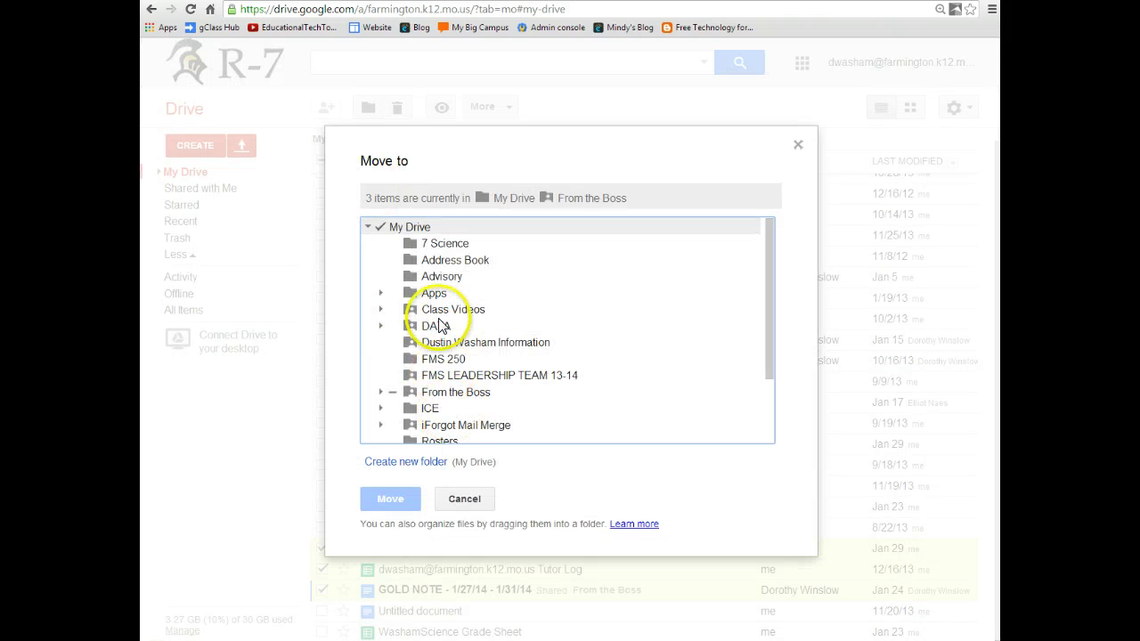
{"action": "left_click", "coordinate": [465, 500]}
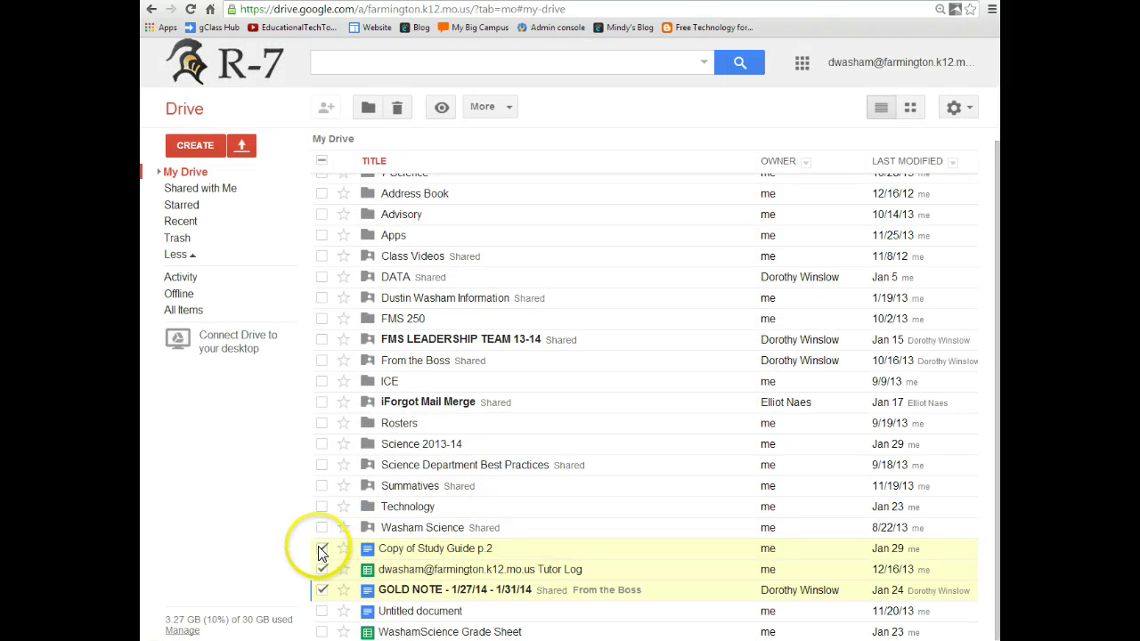
Step: Deselect the study guide, Tutor Log and GOLD NOTE files
{"action": "left_click", "coordinate": [321, 549]}
{"action": "left_click", "coordinate": [321, 570]}
{"action": "left_click", "coordinate": [322, 590]}
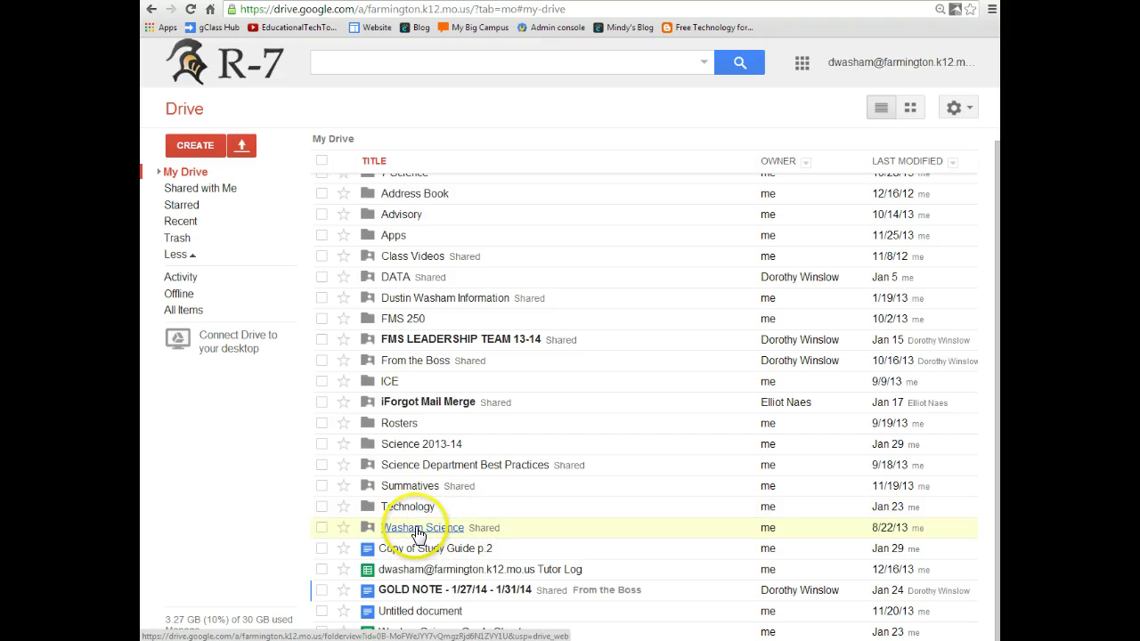
Step: Open the teacher's own shared Science folder and view its dialog for a new shared subfolder, cancelling without creating one
{"action": "left_click", "coordinate": [418, 530]}
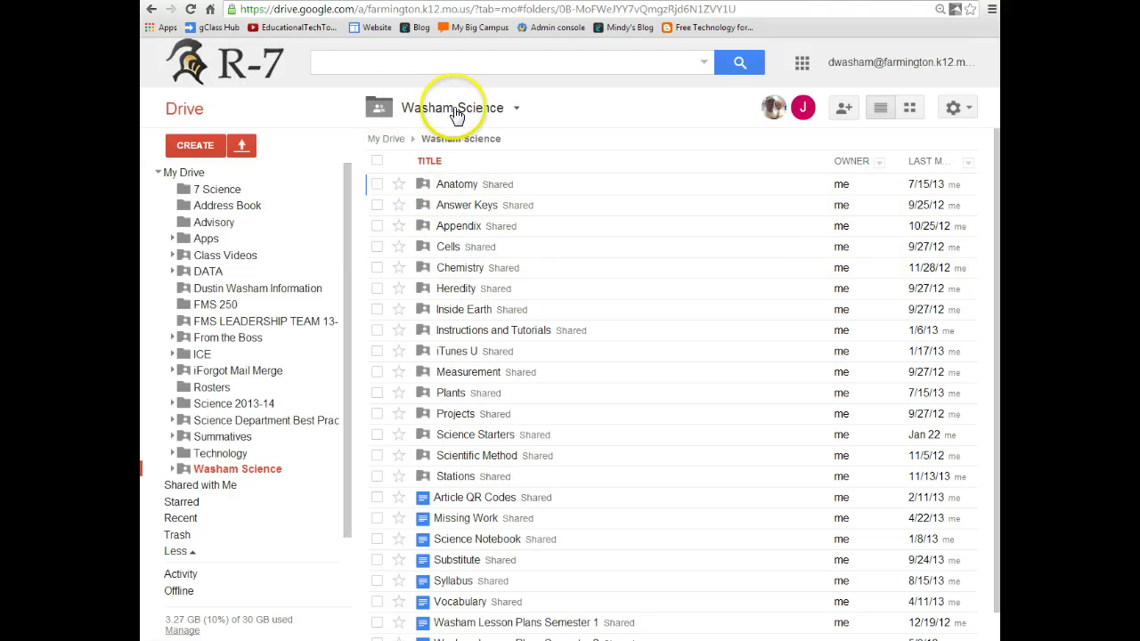
{"action": "left_click", "coordinate": [516, 110]}
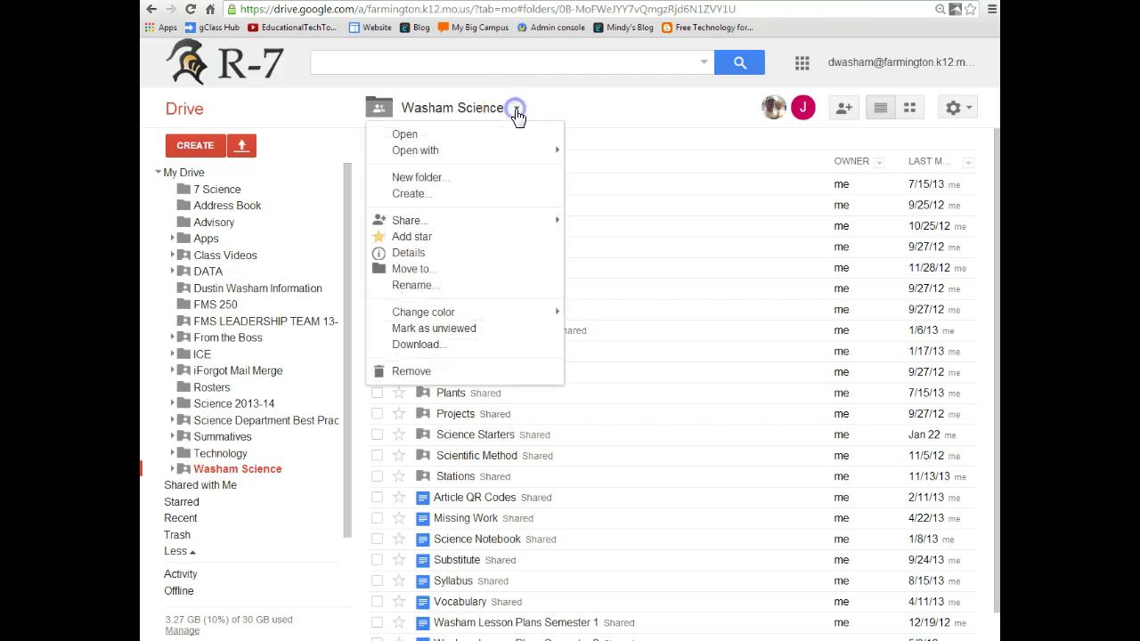
{"action": "left_click", "coordinate": [448, 184]}
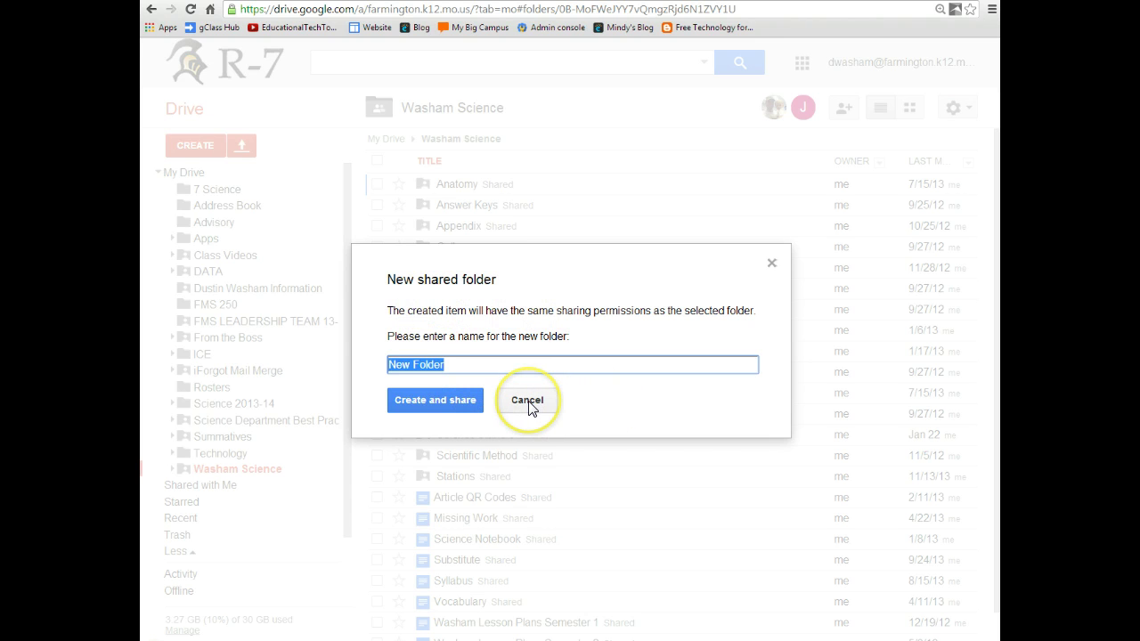
{"action": "left_click", "coordinate": [527, 401]}
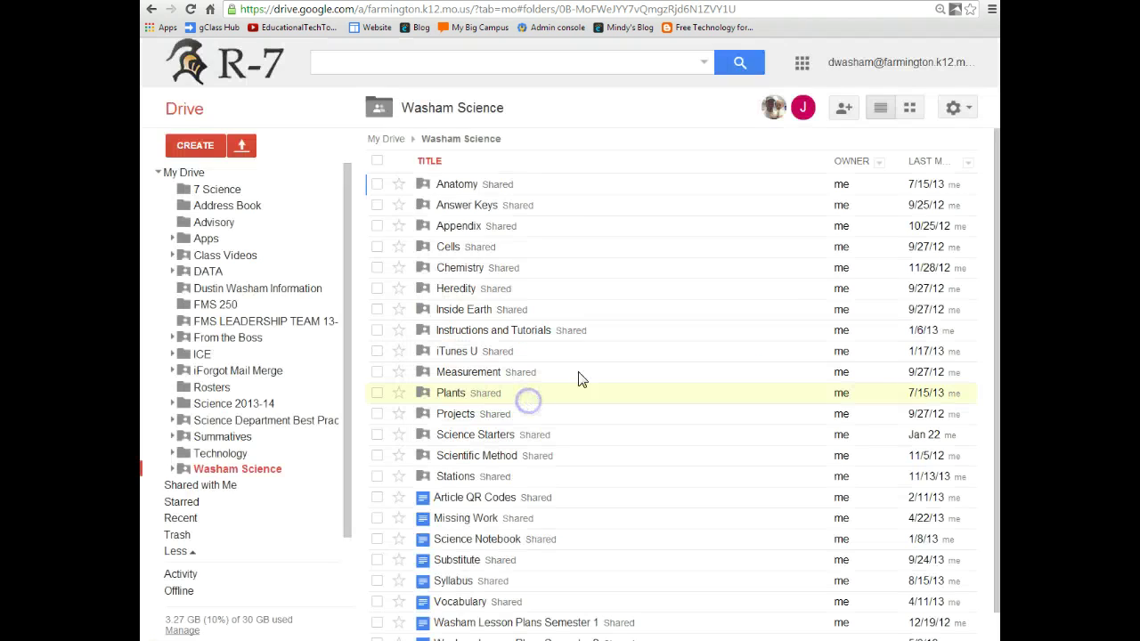
Step: Open the Cells subfolder and view the actions available for it, leaving without choosing one
{"action": "left_click", "coordinate": [448, 250]}
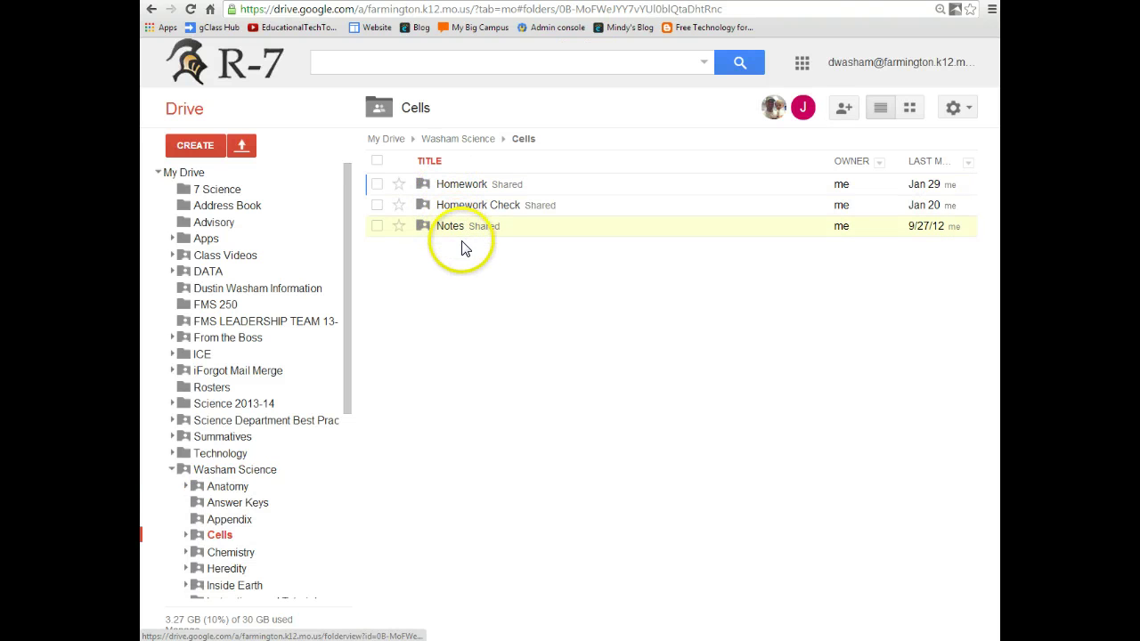
{"action": "left_click", "coordinate": [446, 115]}
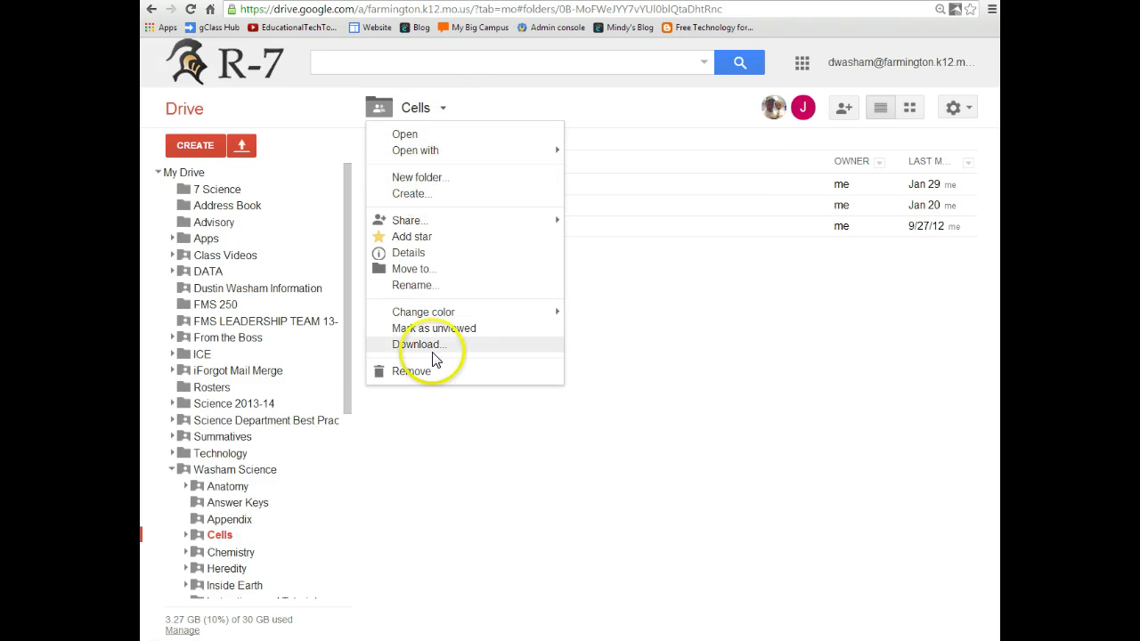
{"action": "left_click", "coordinate": [428, 441]}
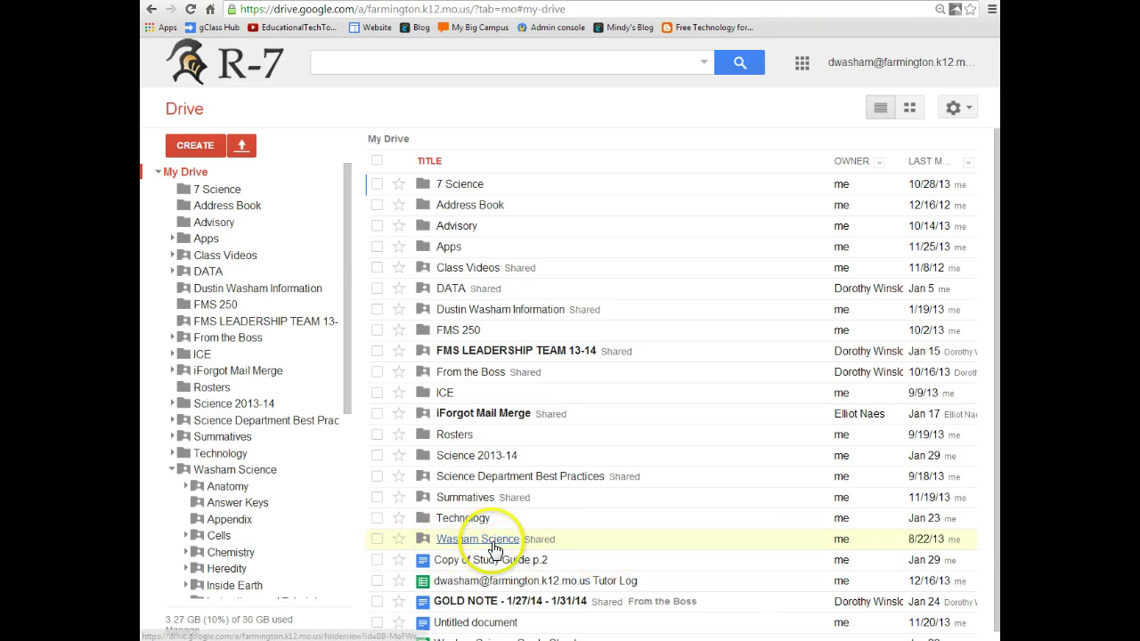
Step: Open the sharing settings of the teacher's own Science folder from My Drive and examine the existing collaborator's permission choices
{"action": "left_click", "coordinate": [377, 539]}
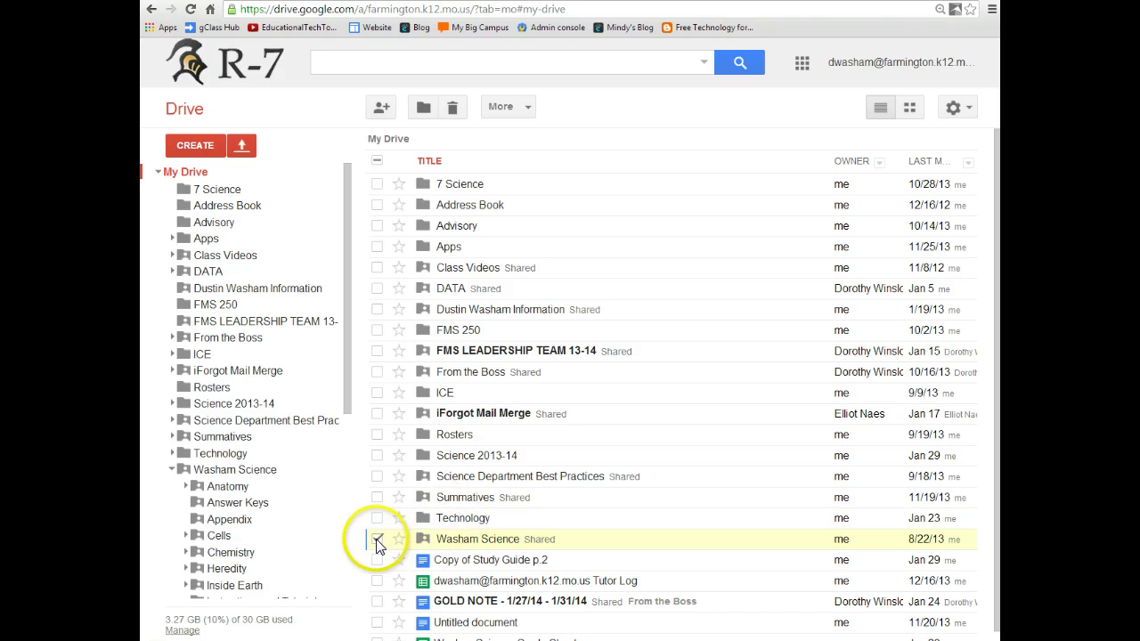
{"action": "left_click", "coordinate": [381, 107]}
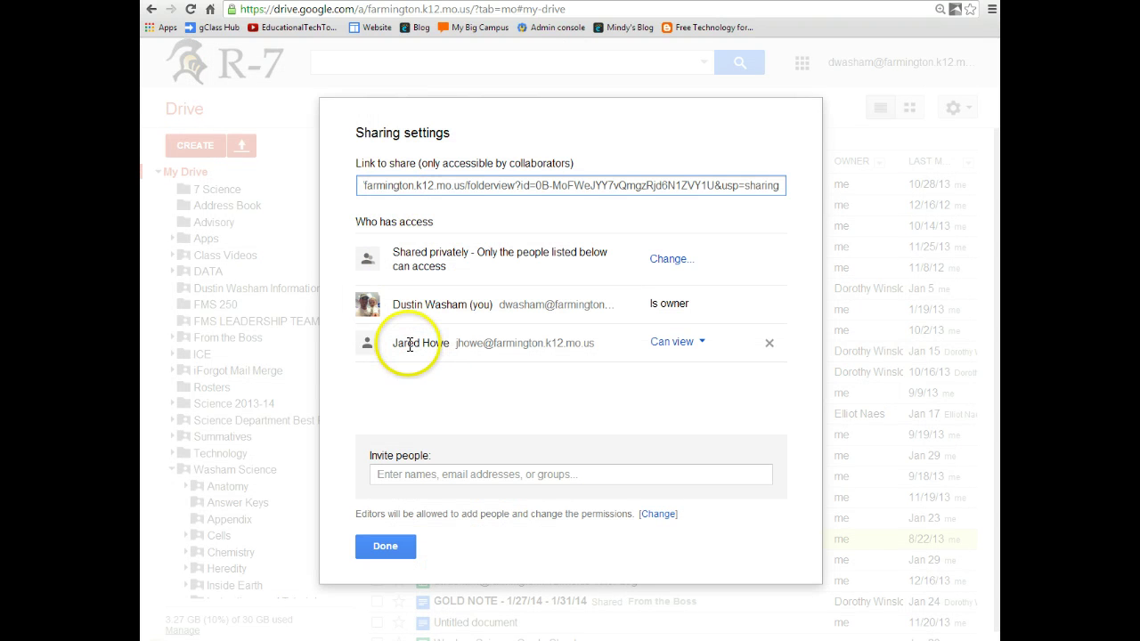
{"action": "left_click", "coordinate": [701, 344]}
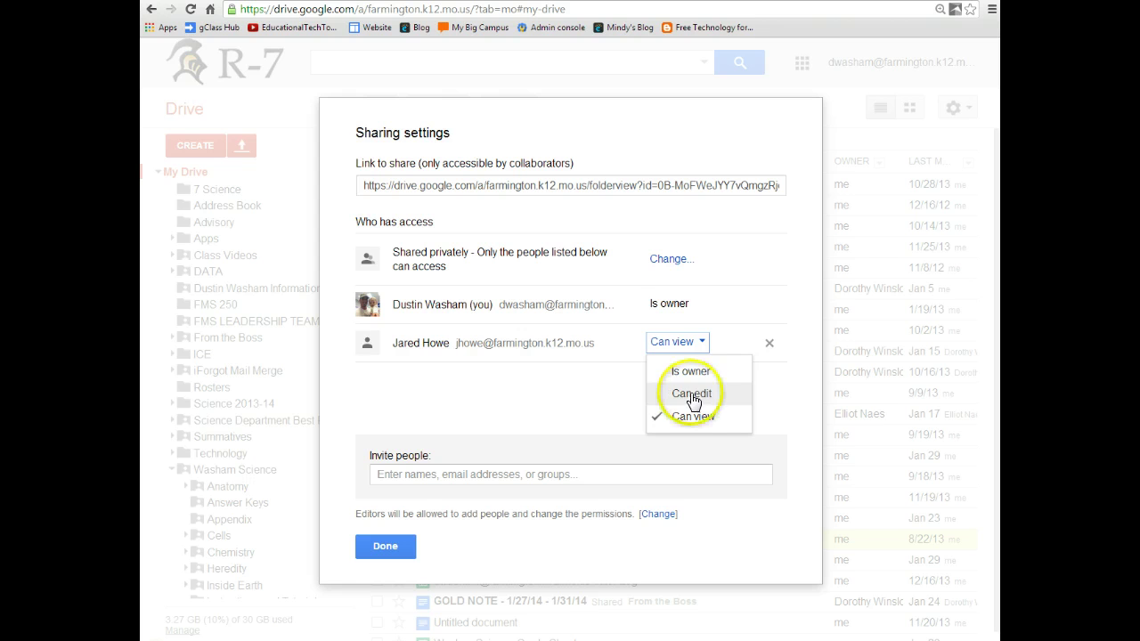
{"action": "left_click", "coordinate": [542, 407]}
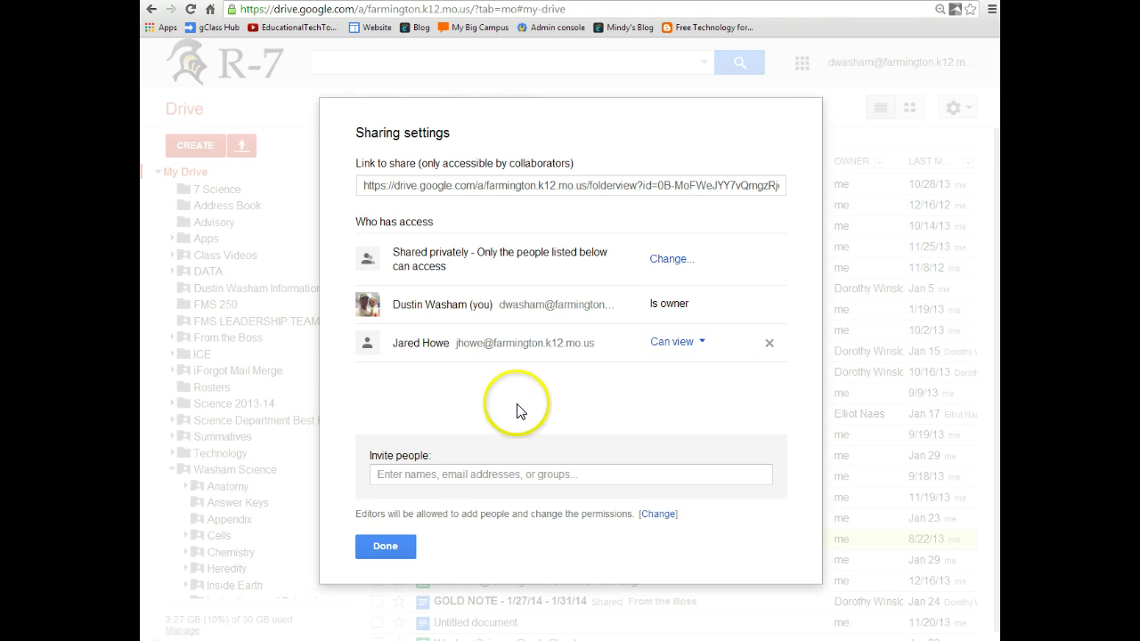
Step: View the permission choices for inviting people to the Science folder, cancel the invitation and close the sharing settings
{"action": "left_click", "coordinate": [409, 477]}
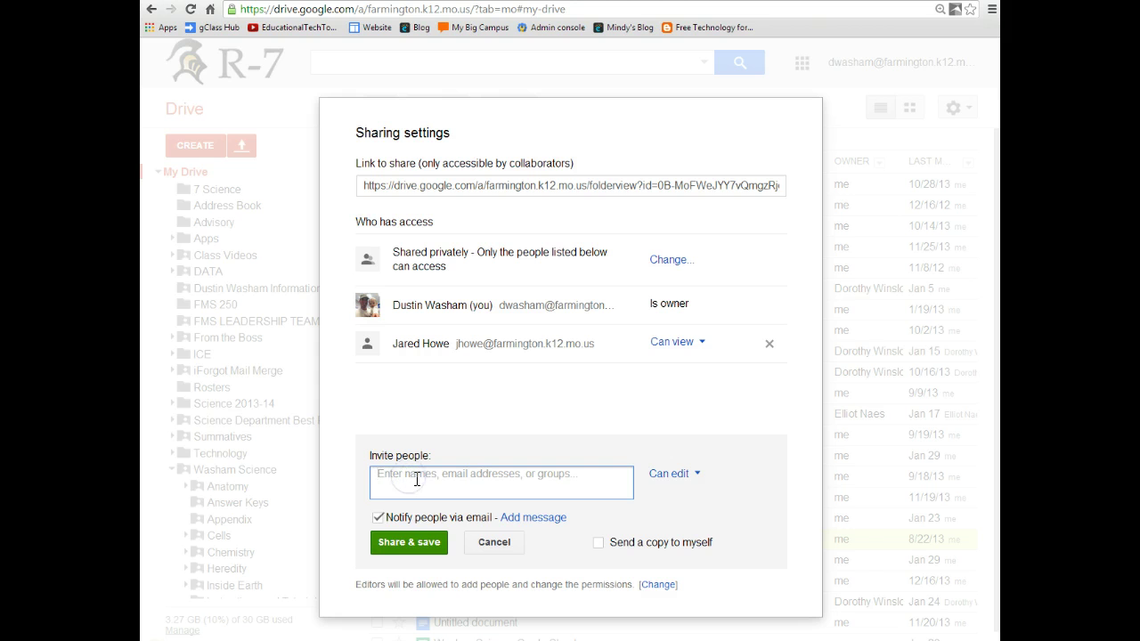
{"action": "left_click", "coordinate": [698, 473]}
{"action": "left_click", "coordinate": [644, 394]}
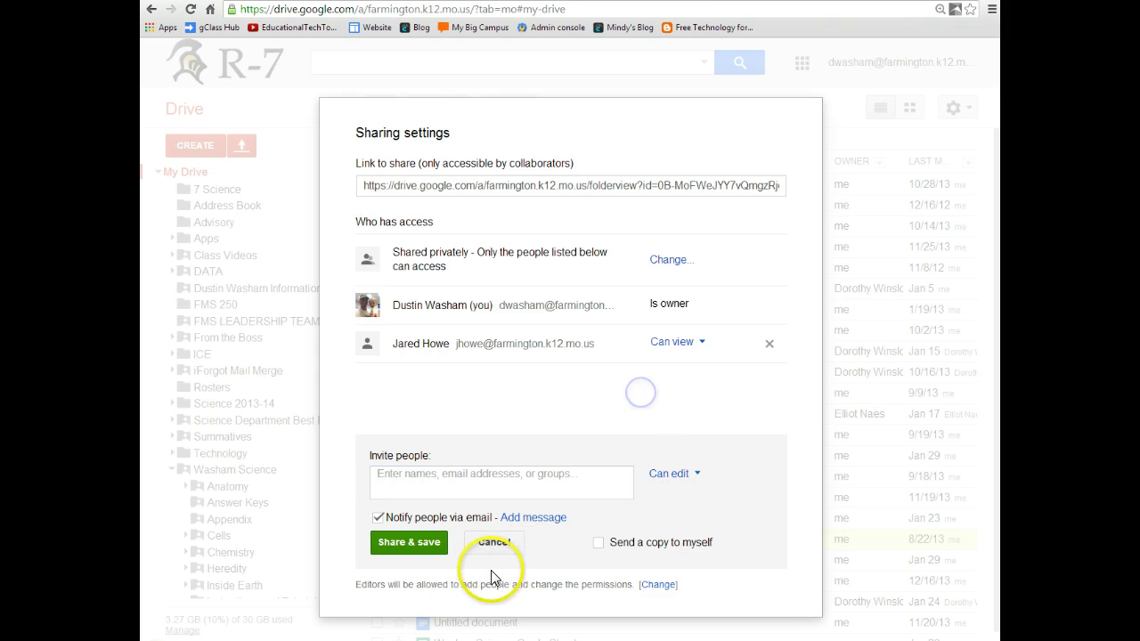
{"action": "left_click", "coordinate": [490, 542]}
{"action": "left_click", "coordinate": [374, 547]}
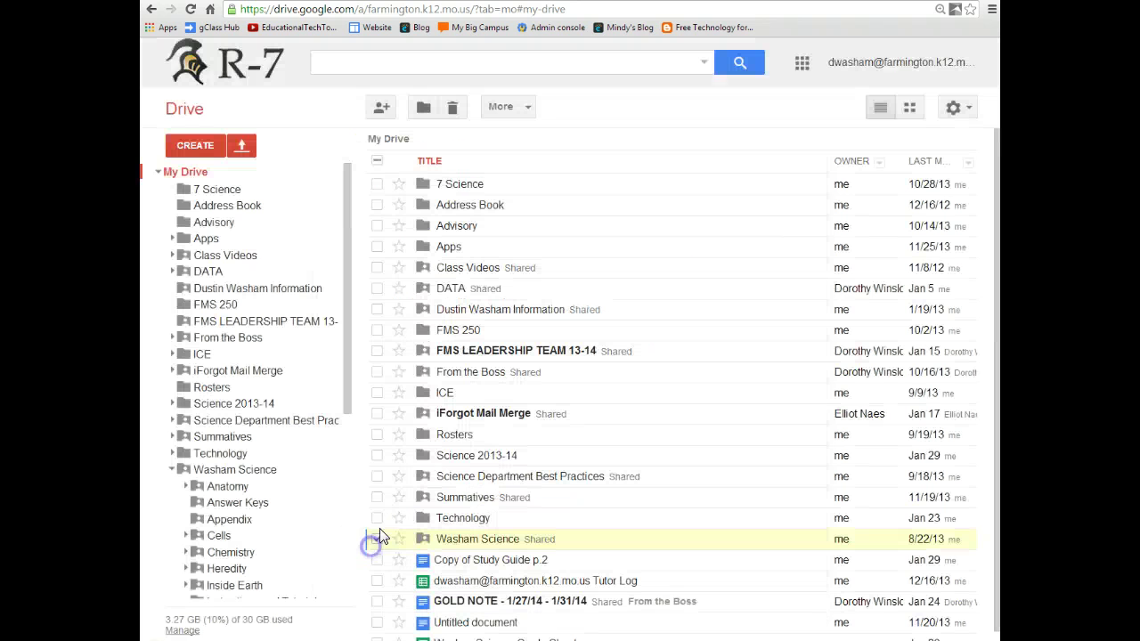
Step: Collapse the My Drive folder tree and open the Cells subfolder inside the teacher's own Science folder
{"action": "left_click", "coordinate": [158, 171]}
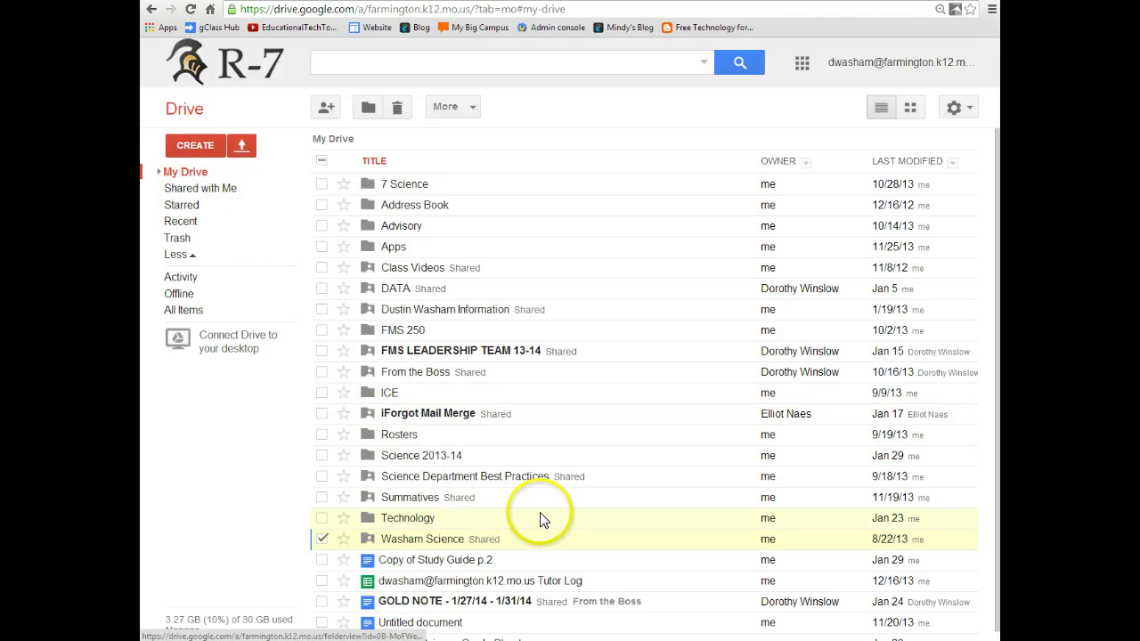
{"action": "left_click", "coordinate": [413, 545]}
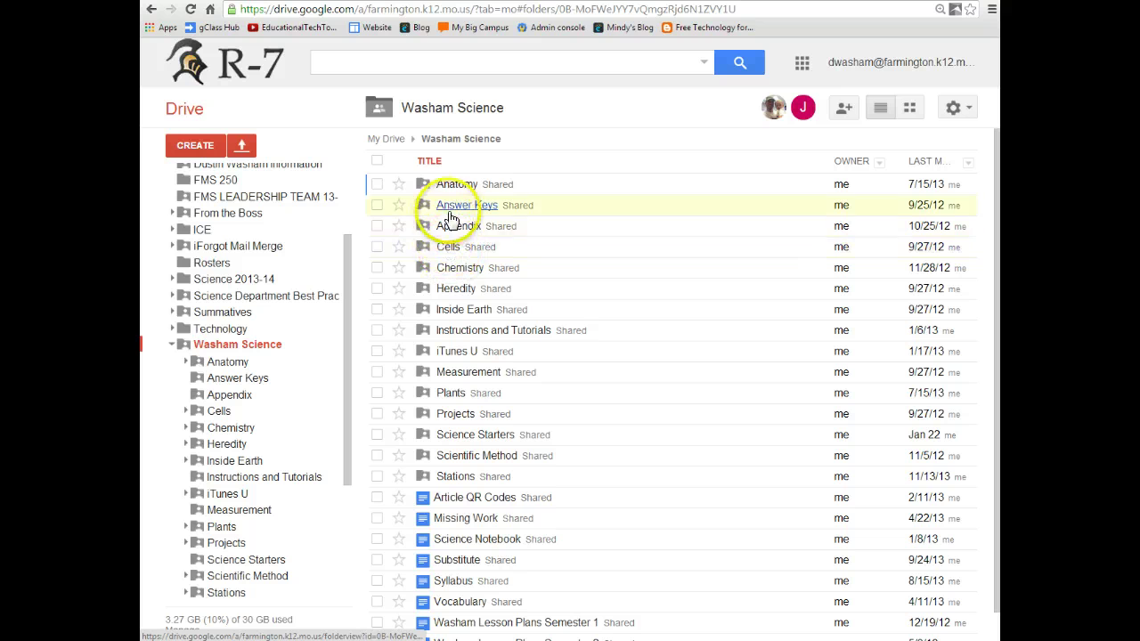
{"action": "left_click", "coordinate": [448, 249]}
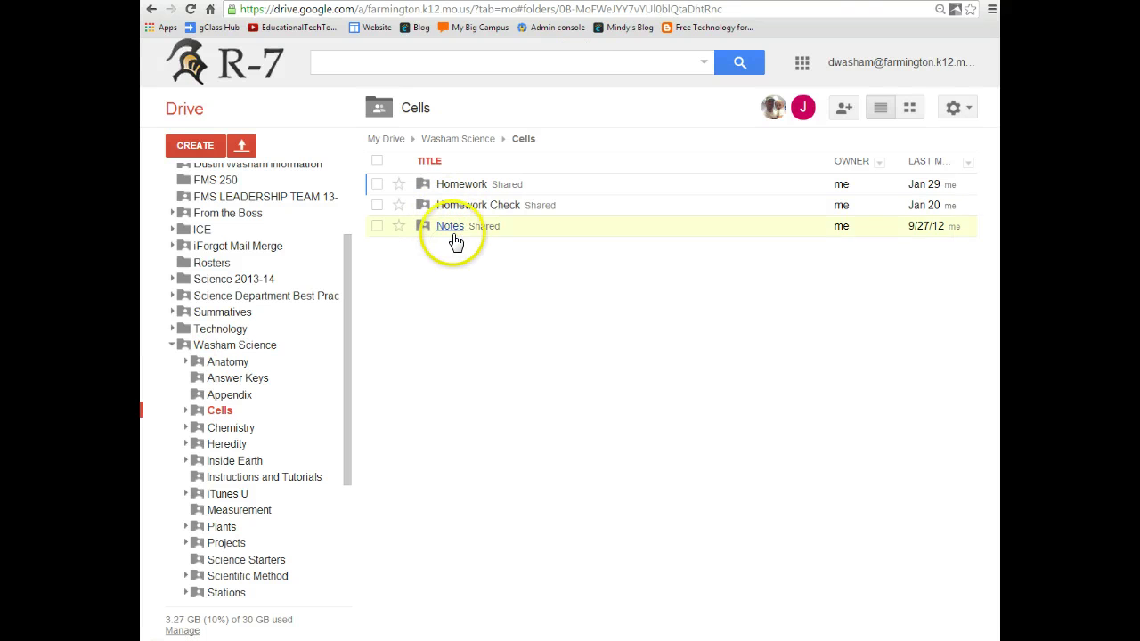
Step: Open the sharing settings of the Notes folder and examine its visibility options and access level, cancelling without changes
{"action": "left_click", "coordinate": [378, 227]}
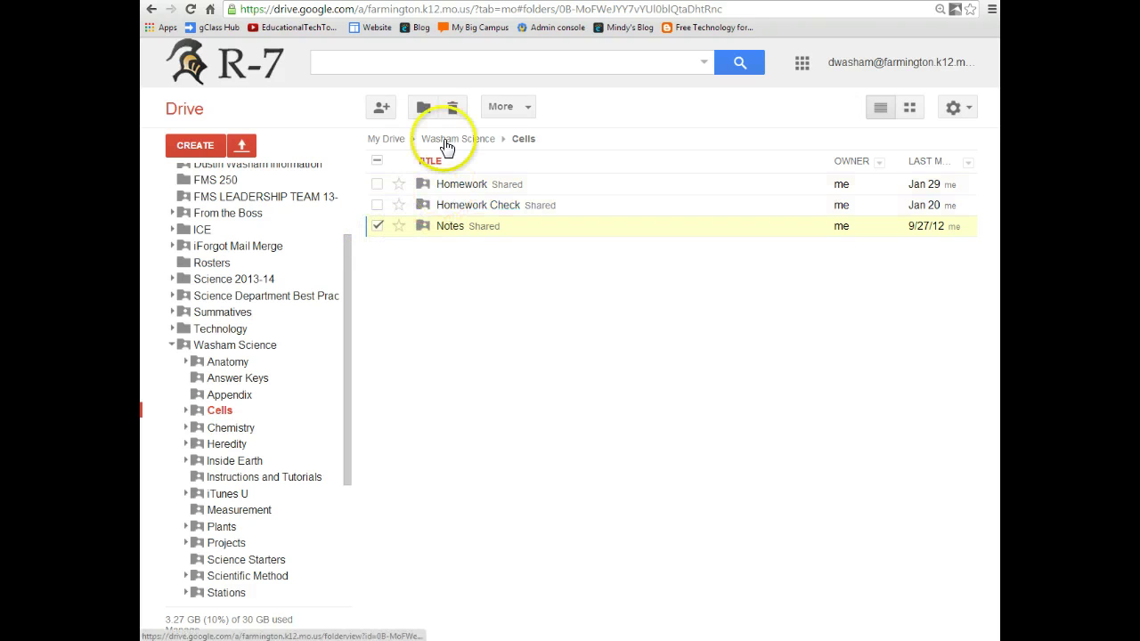
{"action": "left_click", "coordinate": [379, 110]}
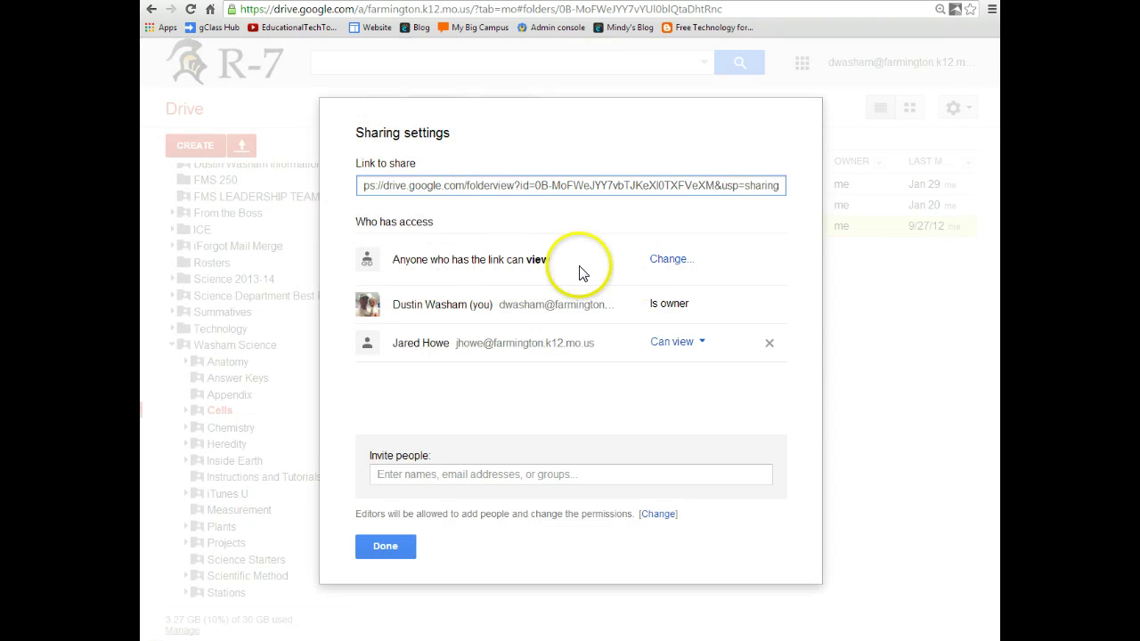
{"action": "left_click", "coordinate": [680, 258]}
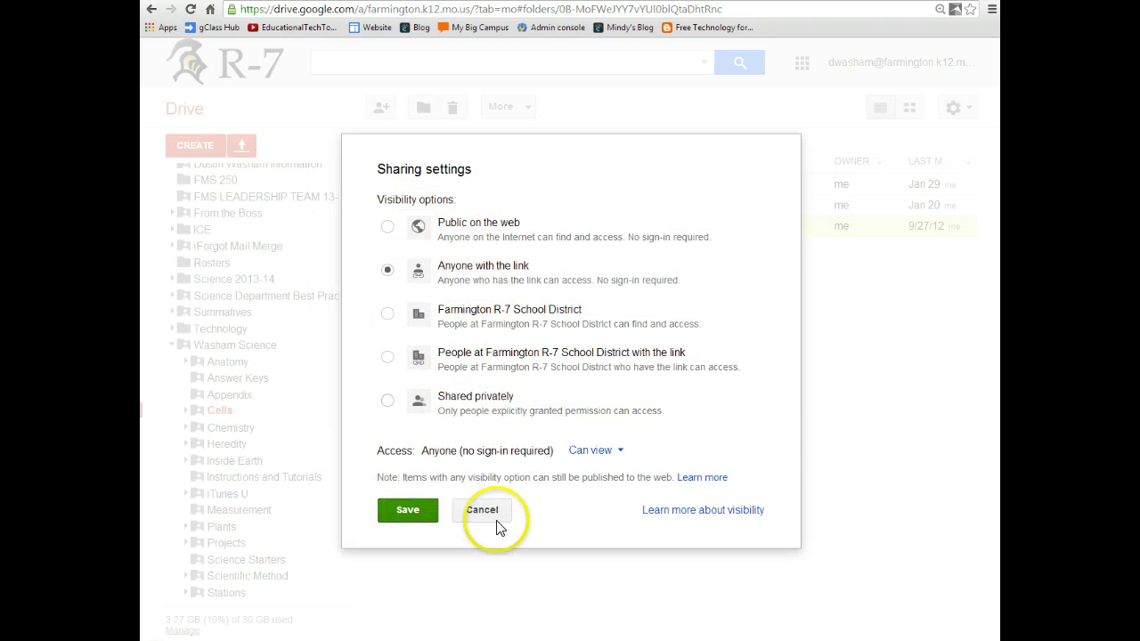
{"action": "left_click", "coordinate": [615, 451]}
{"action": "left_click", "coordinate": [620, 452]}
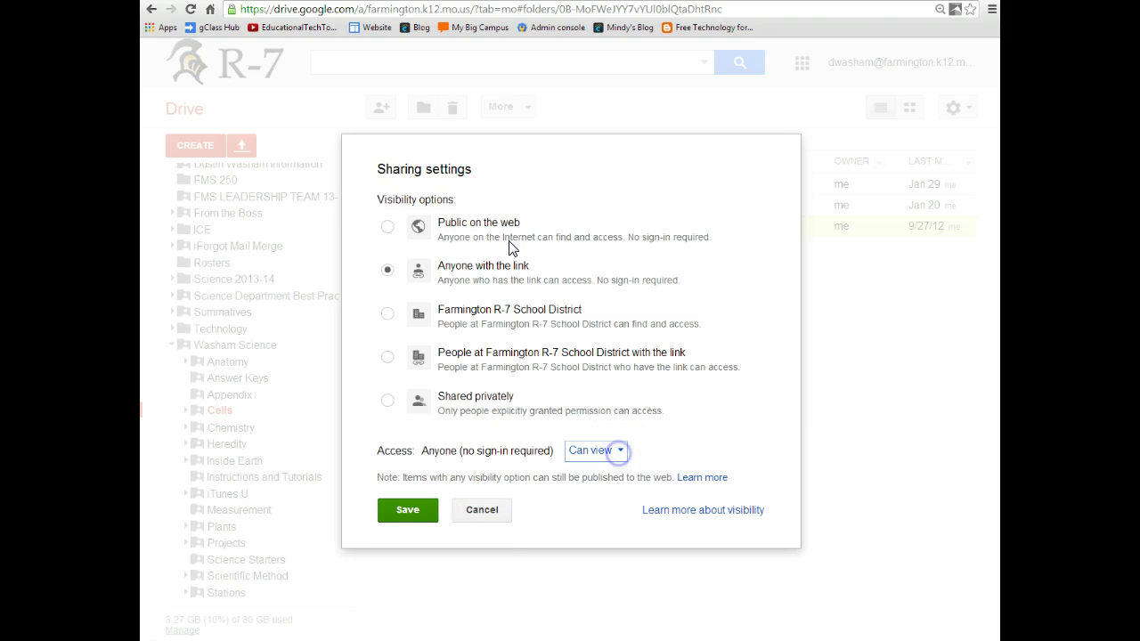
{"action": "left_click", "coordinate": [493, 511]}
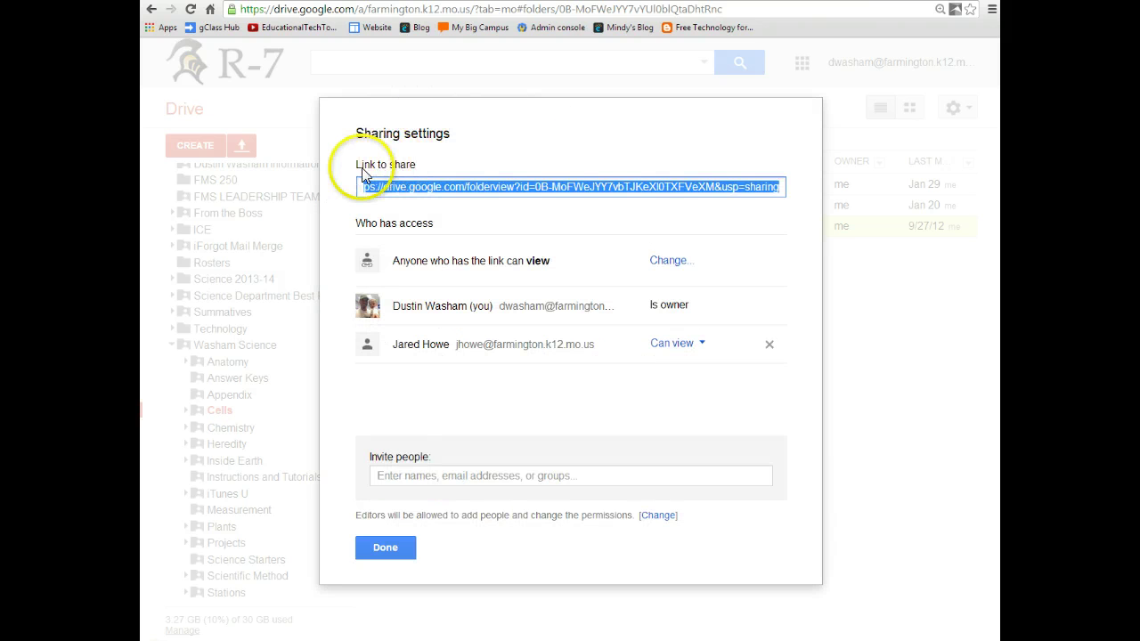
Step: View the copy options for the Notes folder's share link and close the sharing settings
{"action": "right_click", "coordinate": [438, 192]}
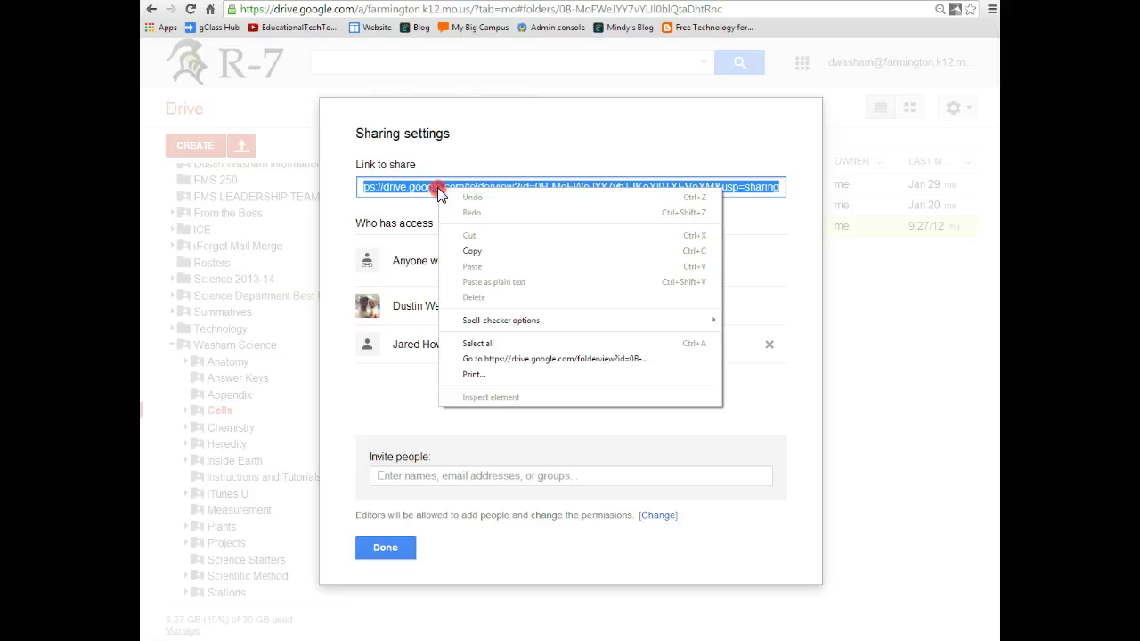
{"action": "left_click", "coordinate": [490, 150]}
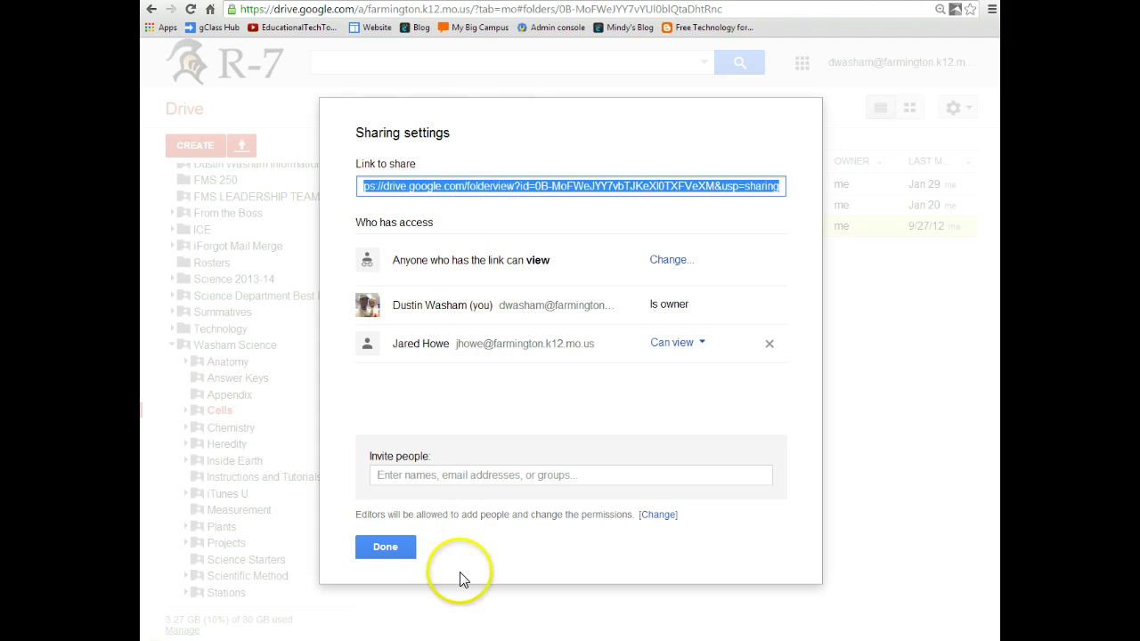
{"action": "left_click", "coordinate": [386, 548]}
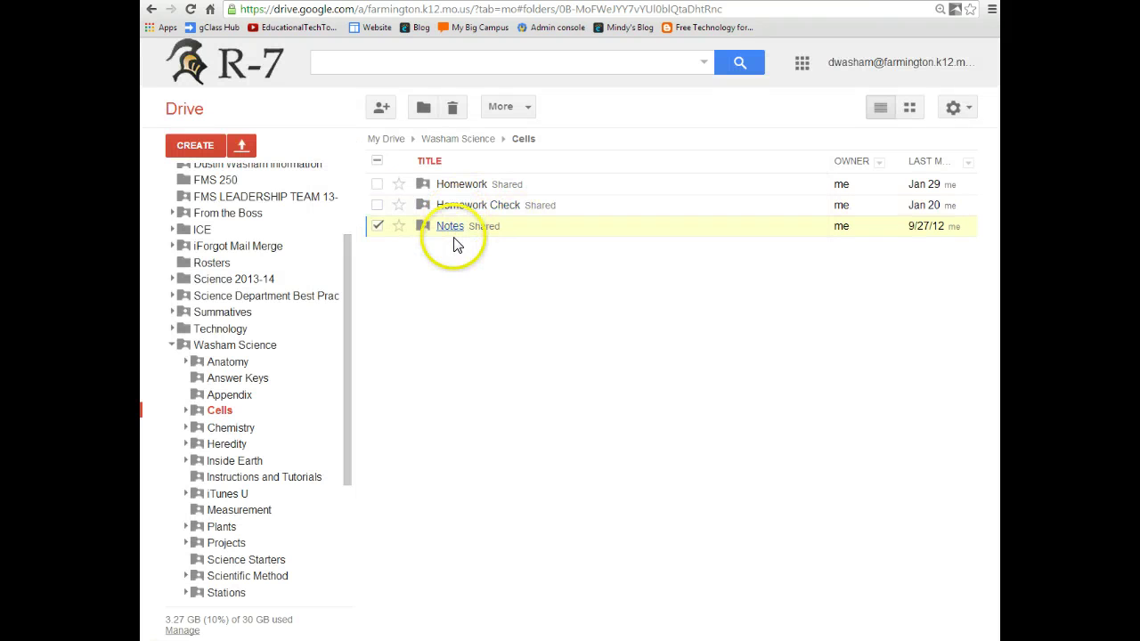
Step: Deselect the Notes folder, then view the shared Cells notes folder through the Notes link on the science class blog
{"action": "left_click", "coordinate": [377, 227]}
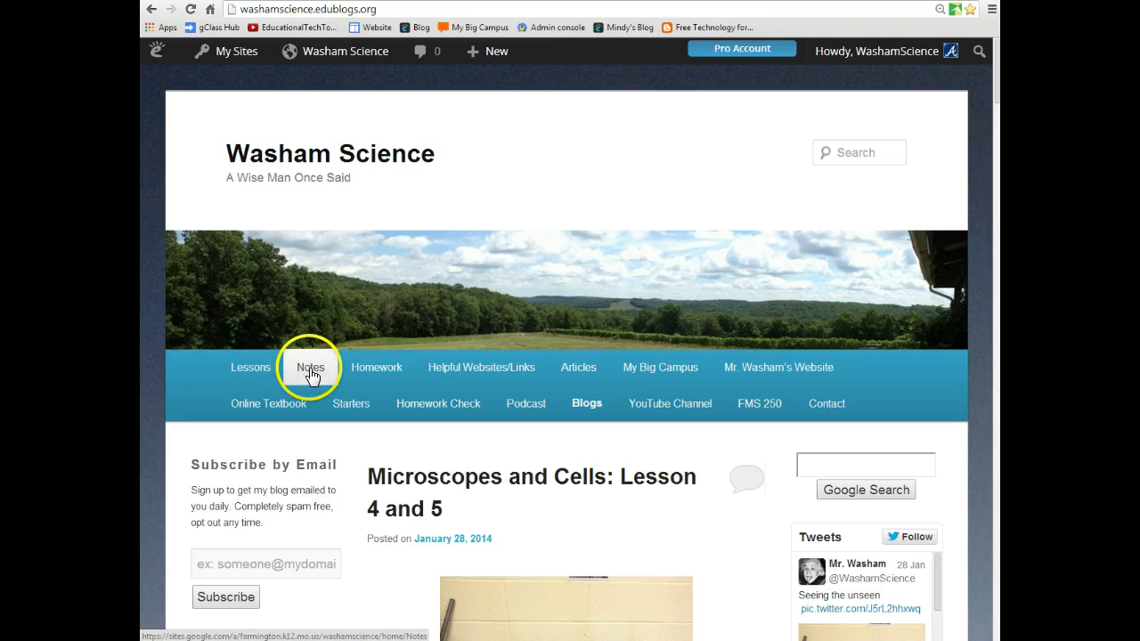
{"action": "left_click", "coordinate": [309, 368]}
{"action": "mouse_move", "coordinate": [368, 161]}
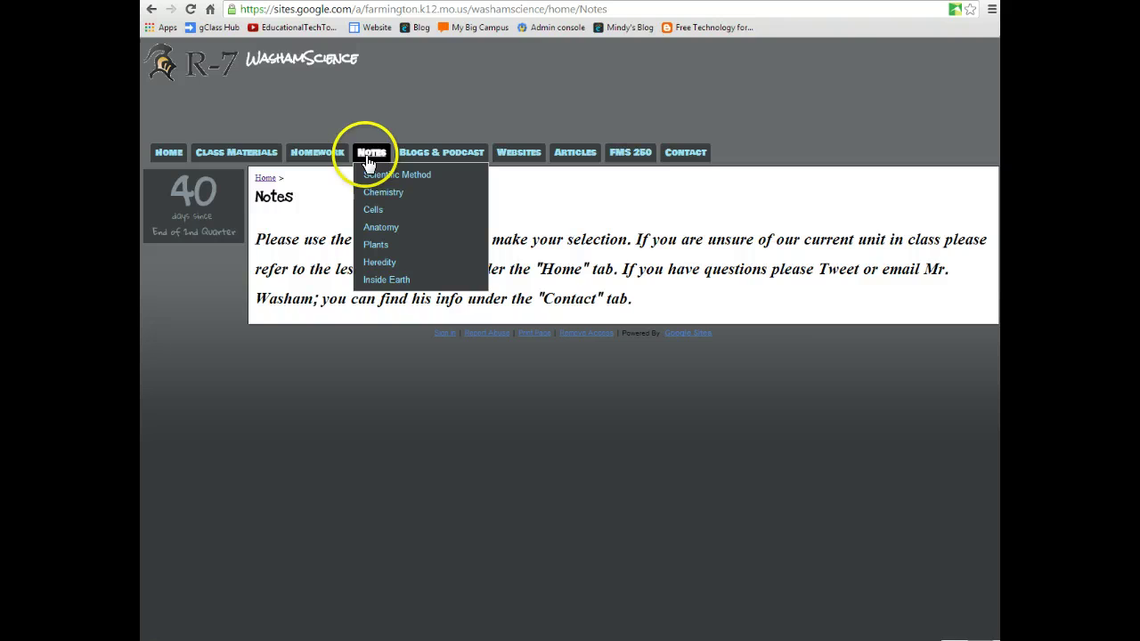
{"action": "left_click", "coordinate": [371, 209]}
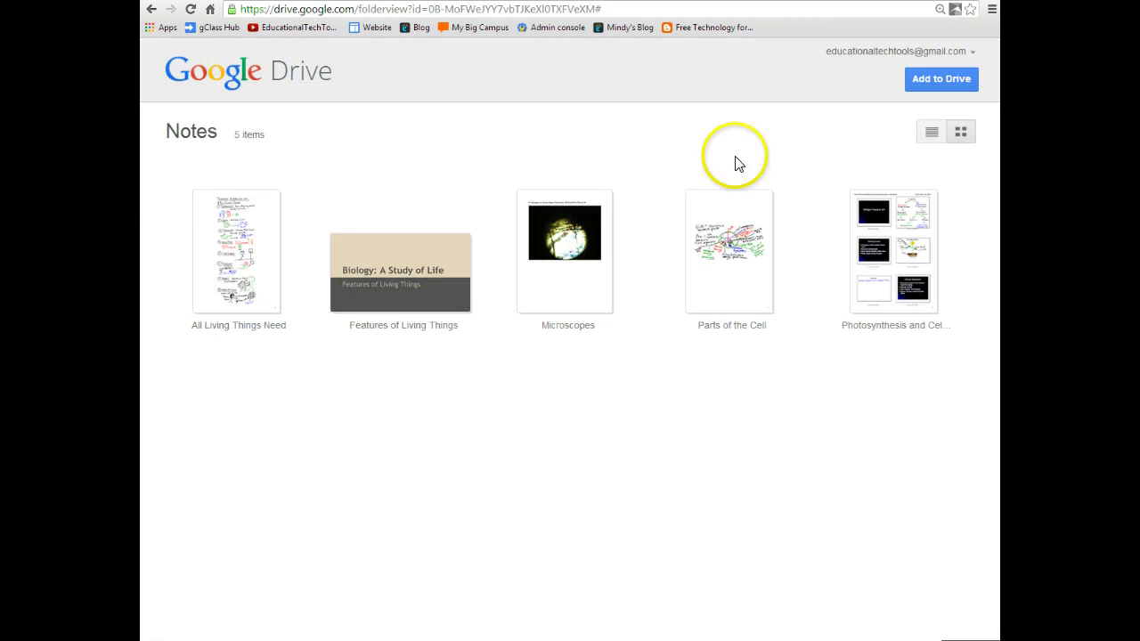
Step: Go back to the class blog's home page and open the Cells folder linked under Lessons
{"action": "left_click", "coordinate": [150, 11]}
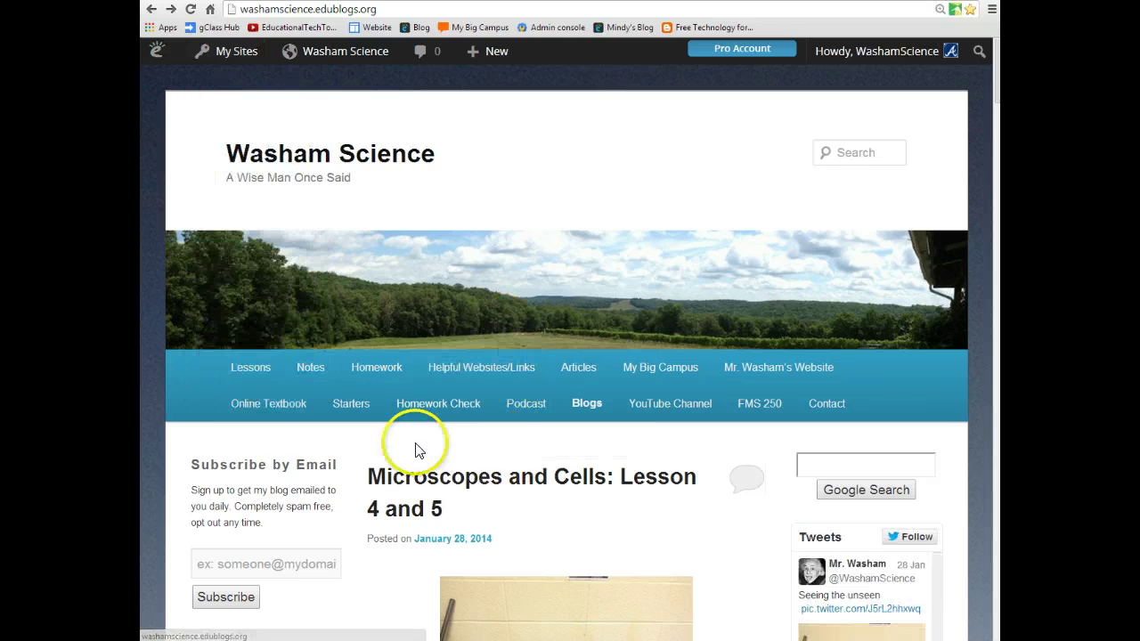
{"action": "mouse_move", "coordinate": [255, 369]}
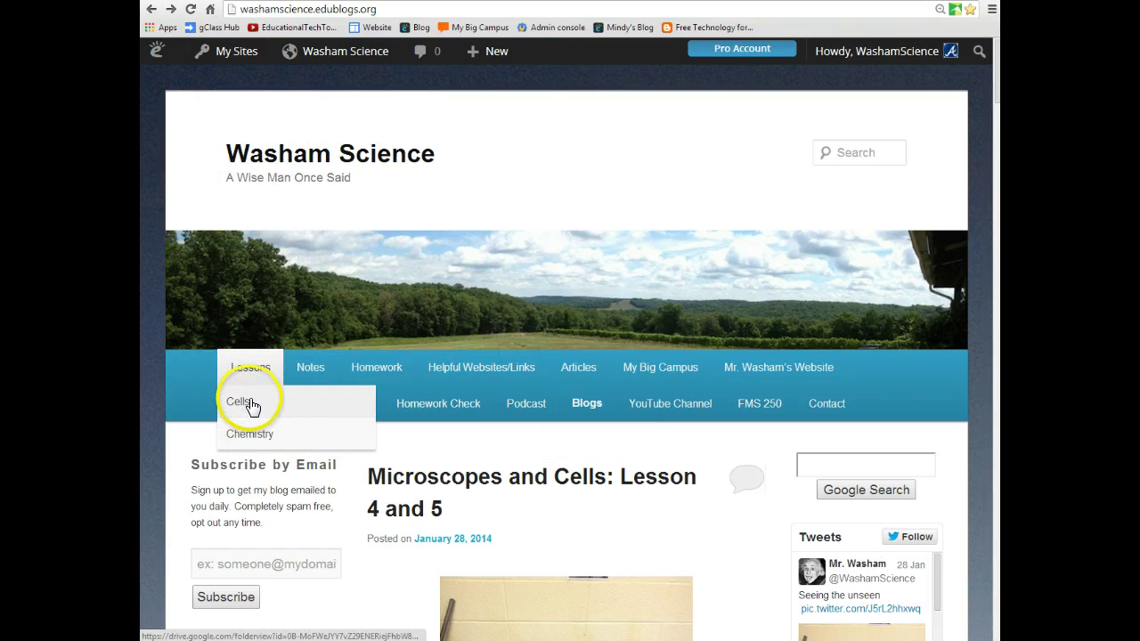
{"action": "left_click", "coordinate": [253, 405]}
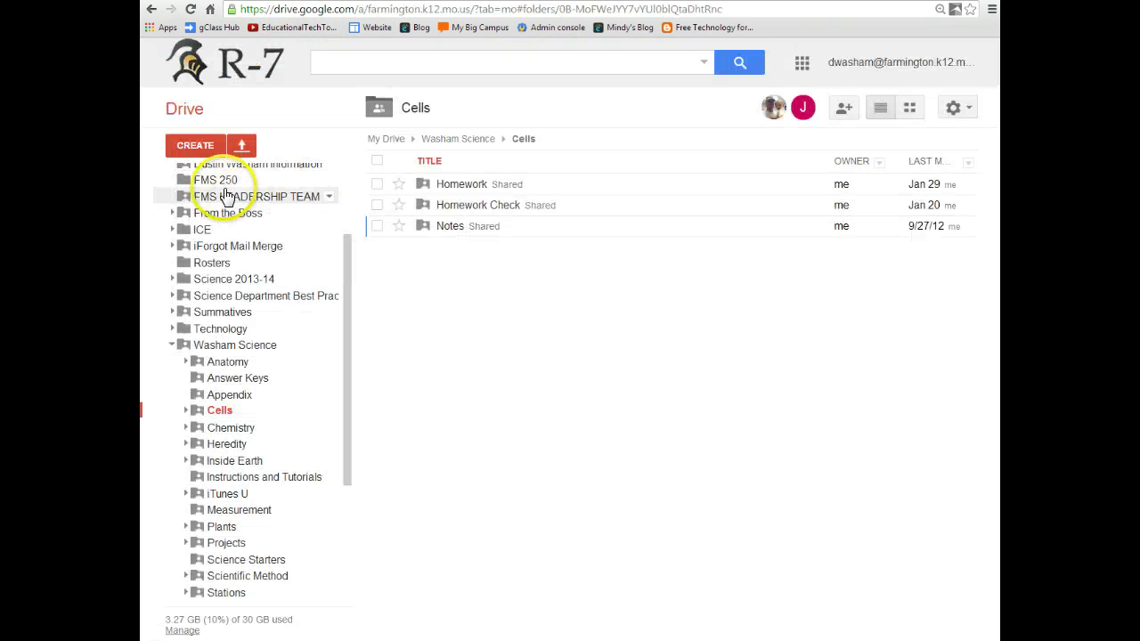
Step: Return to the teacher's Drive and show the top-level My Drive contents
{"action": "scroll", "coordinate": [259, 201], "scroll_direction": "up", "scroll_amount": 3}
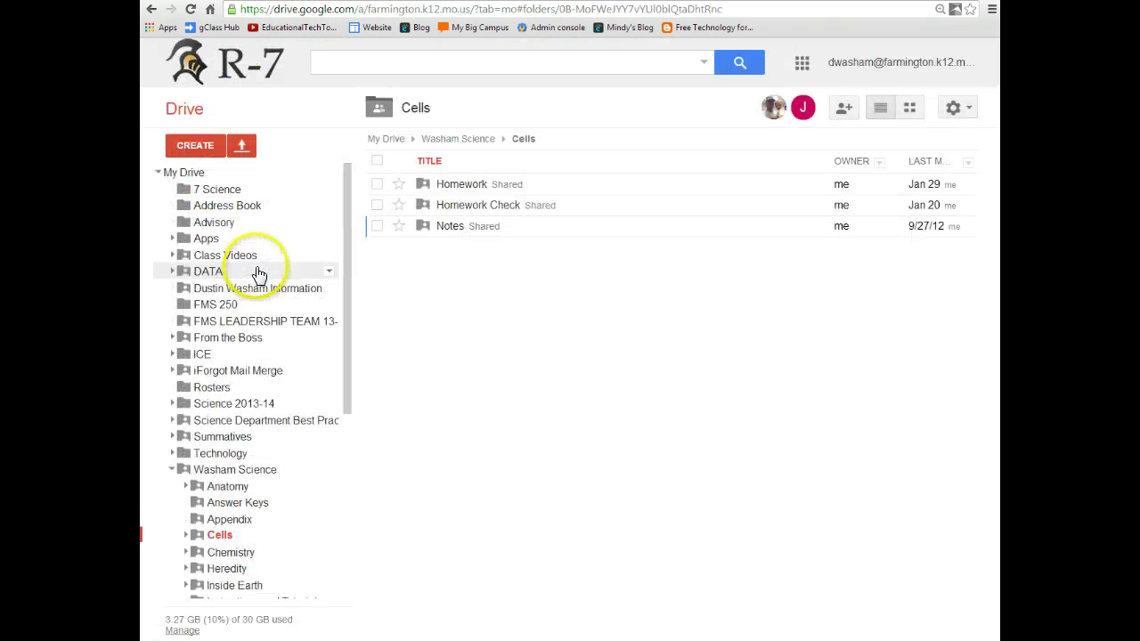
{"action": "left_click", "coordinate": [185, 173]}
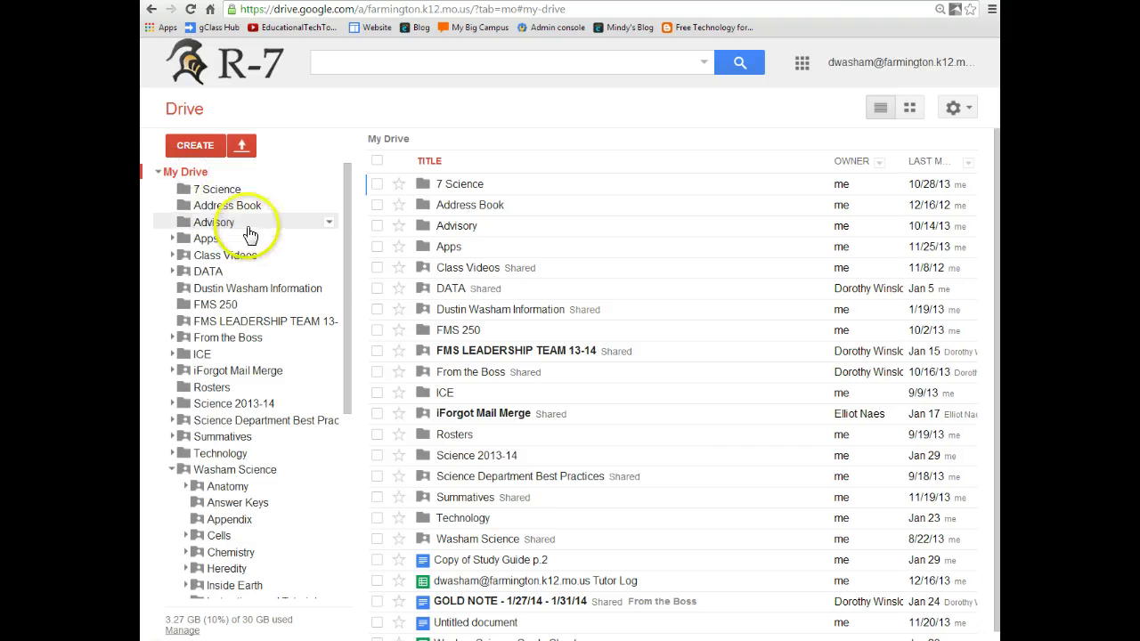